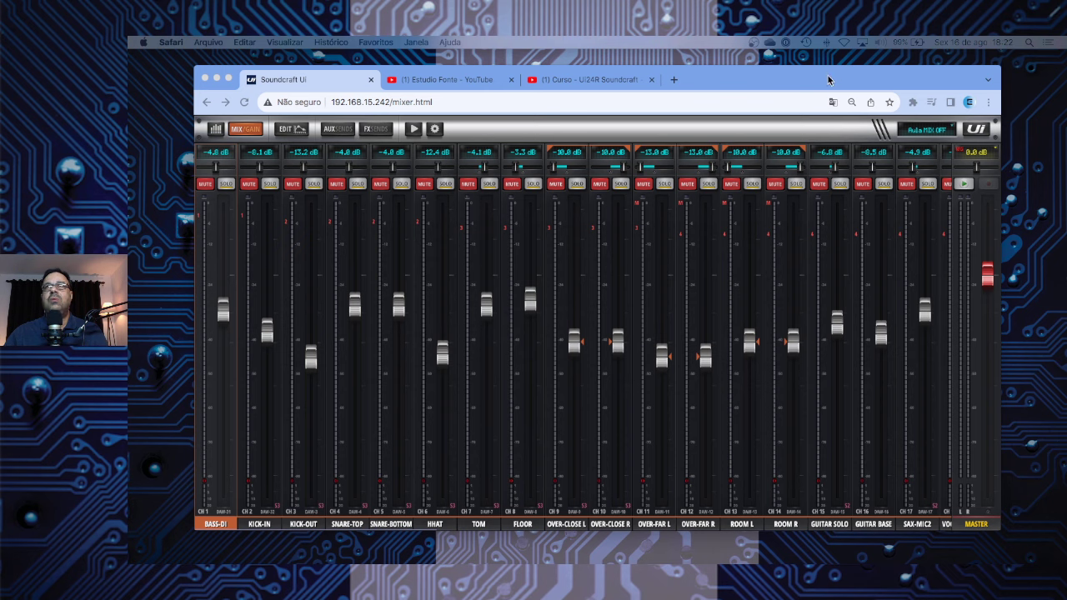
# - Enlarge the Chrome window with the Soundcraft Ui mixer to fill the whole desktop
pyautogui.moveTo(827, 79); pyautogui.dragTo(834, 80)
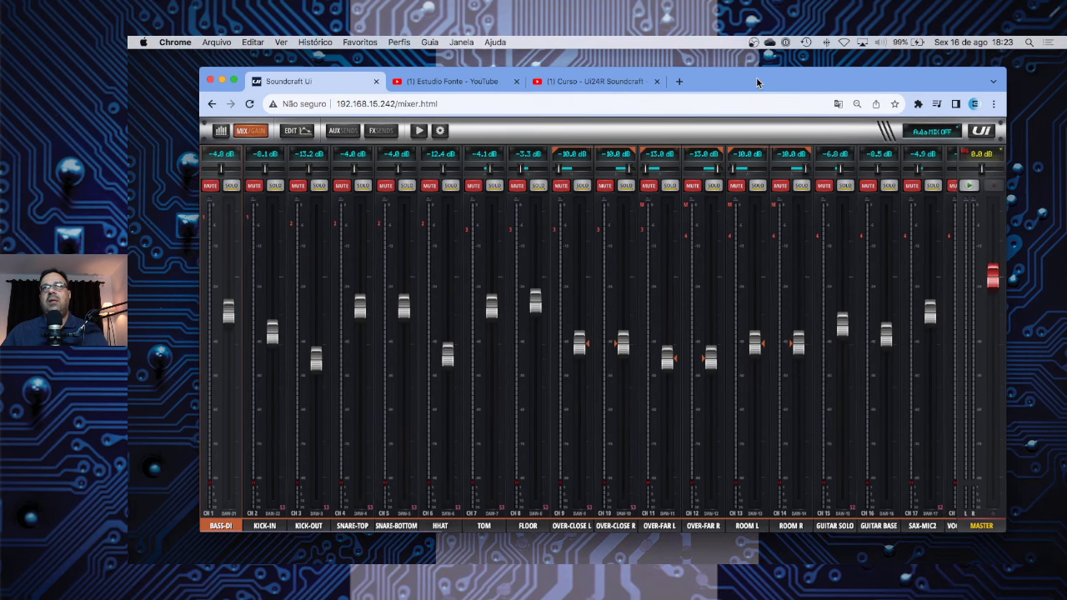
pyautogui.moveTo(757, 85); pyautogui.dragTo(750, 84)
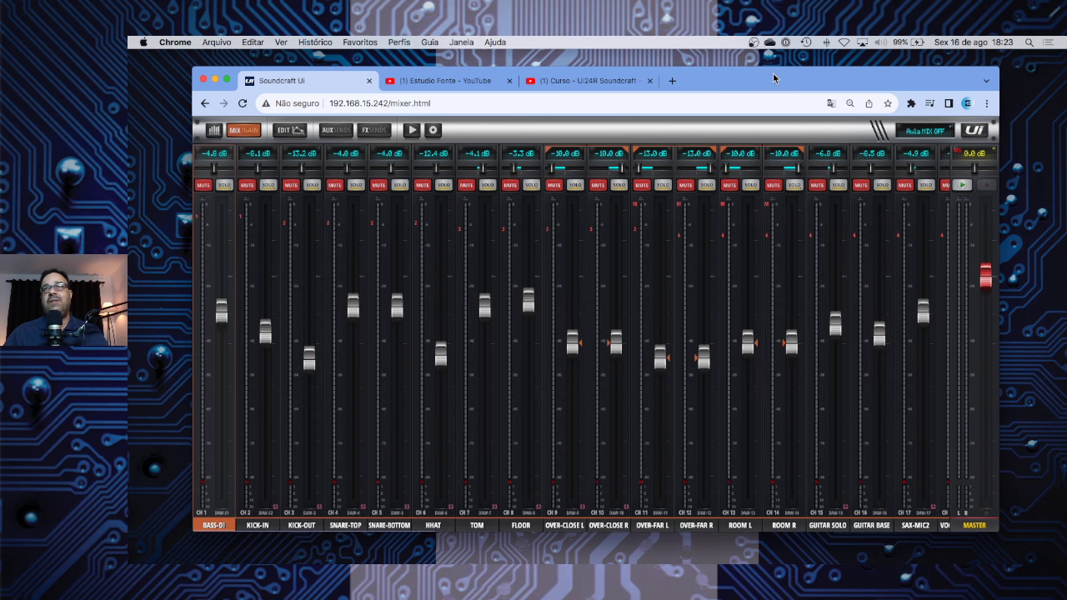
pyautogui.moveTo(773, 78); pyautogui.dragTo(770, 80)
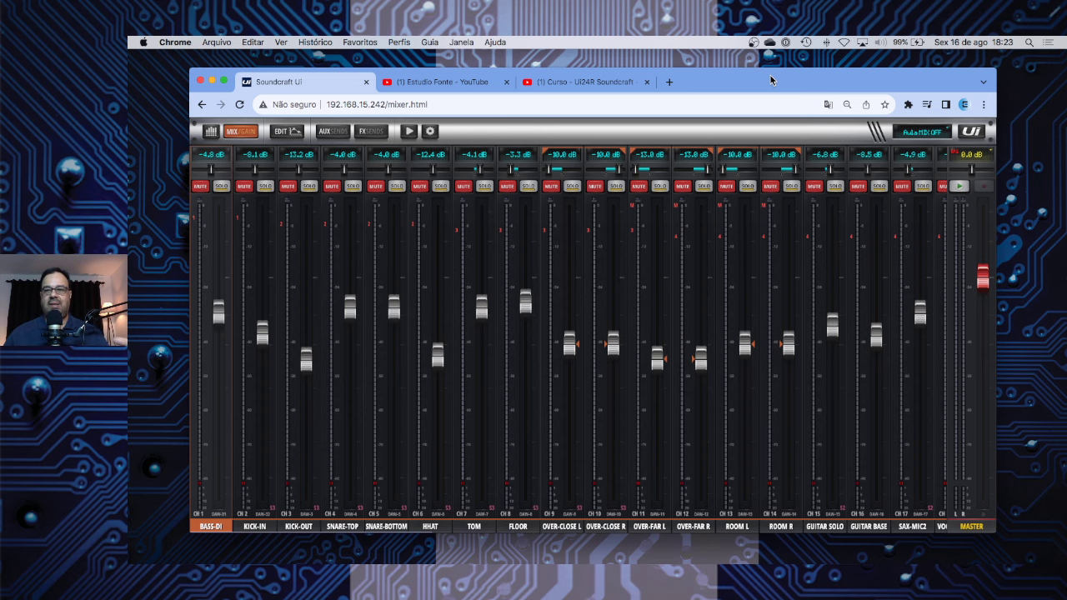
pyautogui.doubleClick(994, 72)
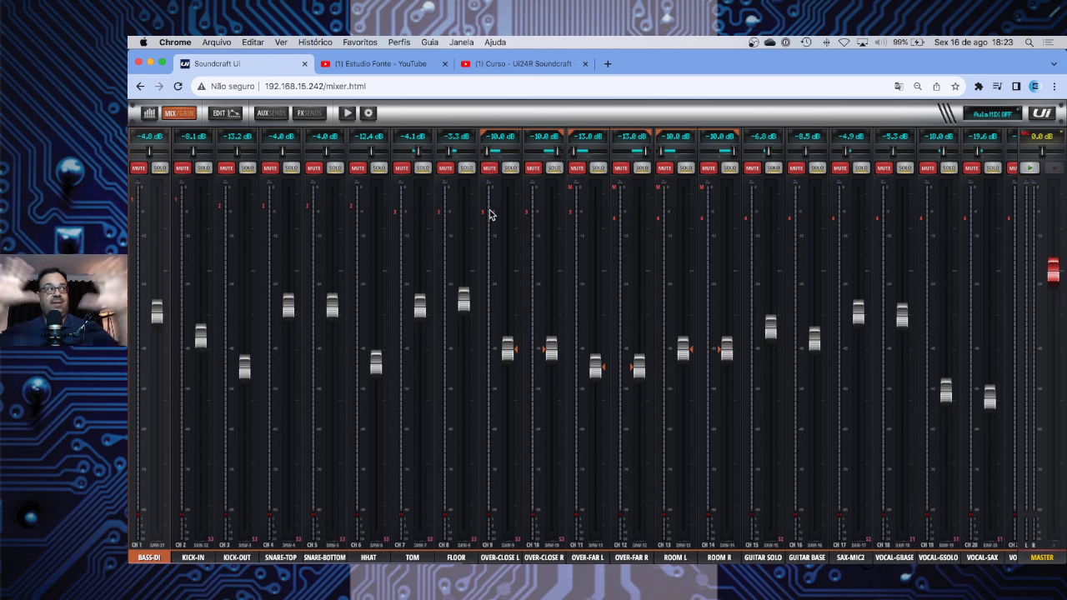
# - Look through the playlists created on the Estudio Fonte YouTube channel
pyautogui.click(397, 67)
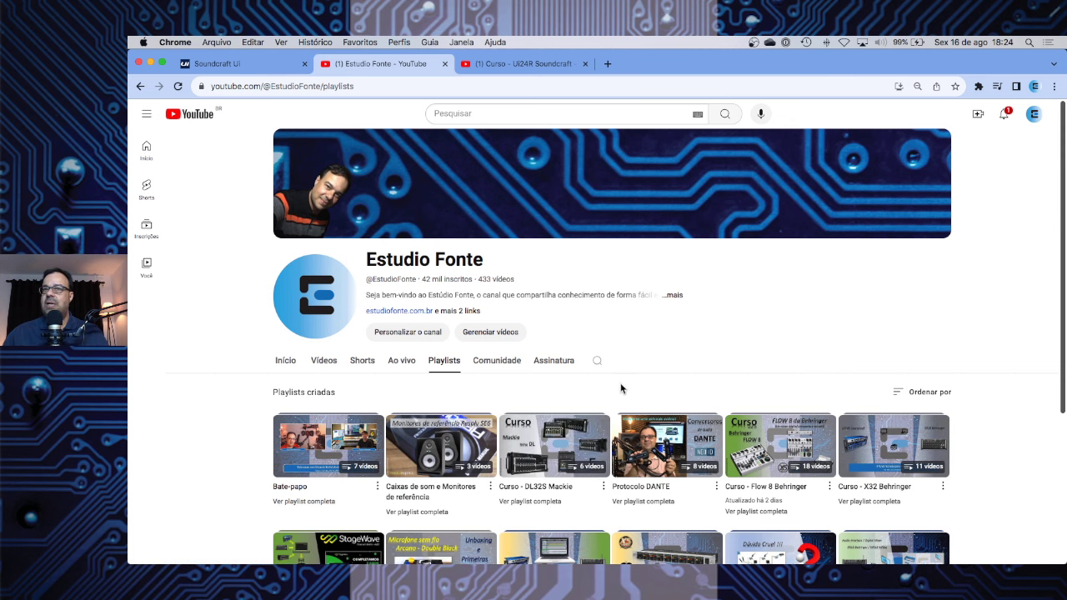
pyautogui.scroll(-3, 621, 389)
pyautogui.scroll(-1, 621, 389)
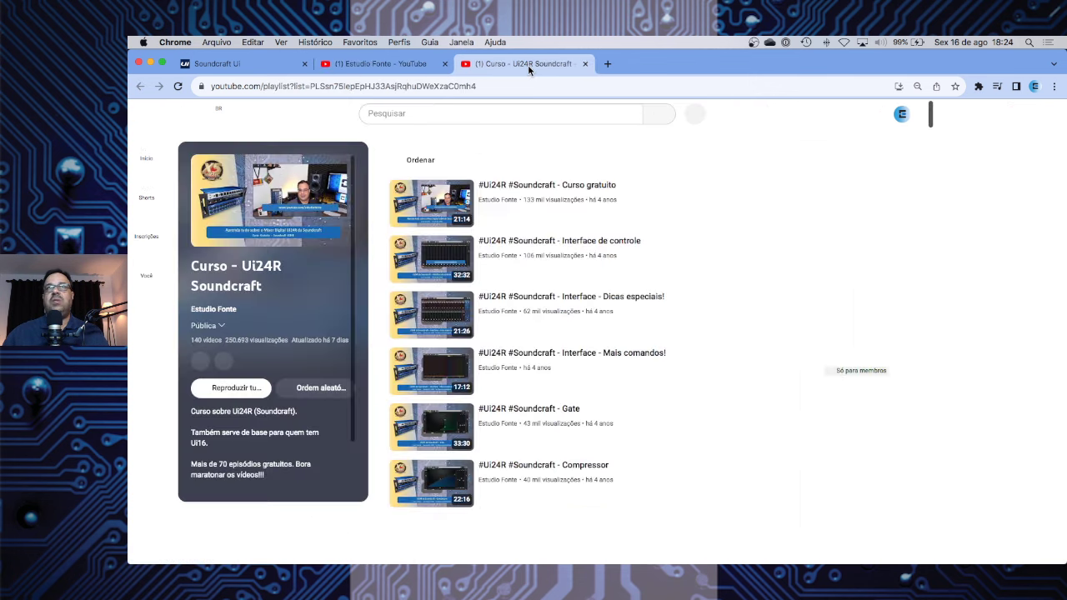
# - Examine the lessons listed in the Curso - Ui24R Soundcraft playlist, briefly revisiting the channel's playlists page
pyautogui.click(528, 65)
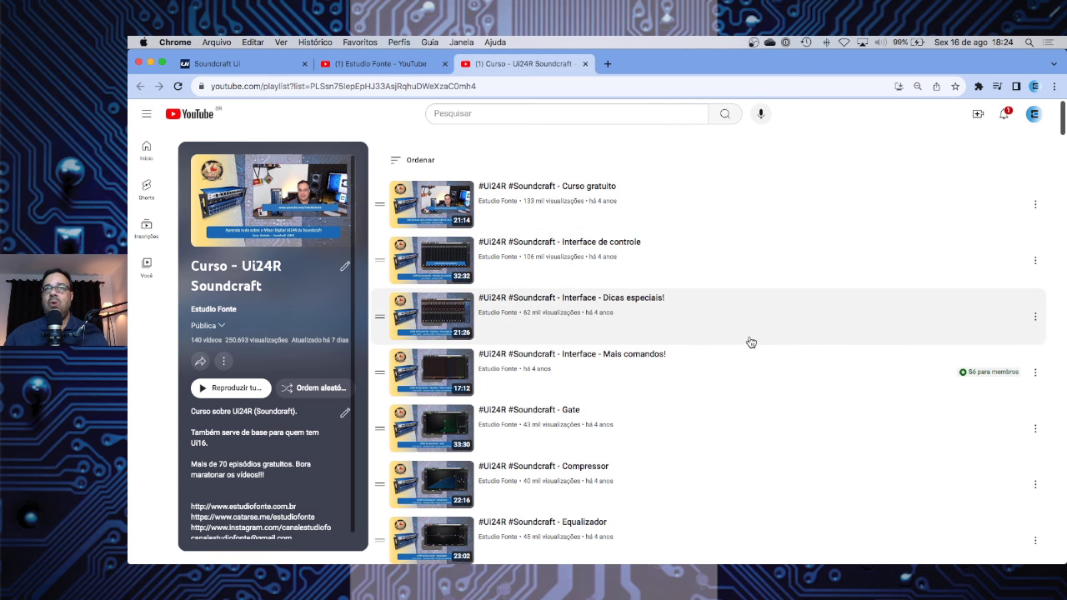
pyautogui.scroll(-5, 612, 266)
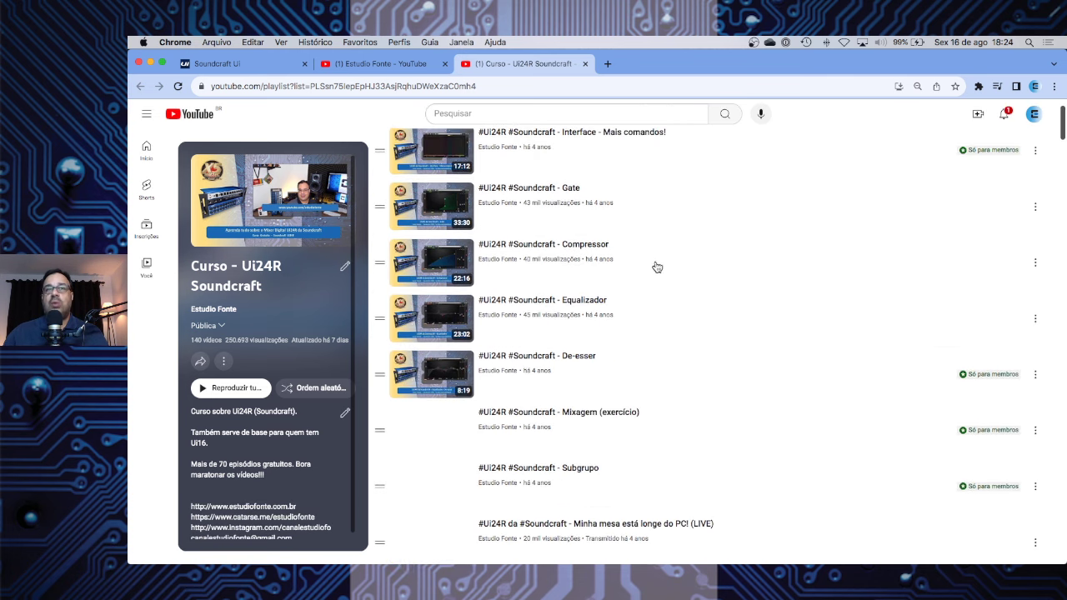
pyautogui.scroll(-7, 659, 271)
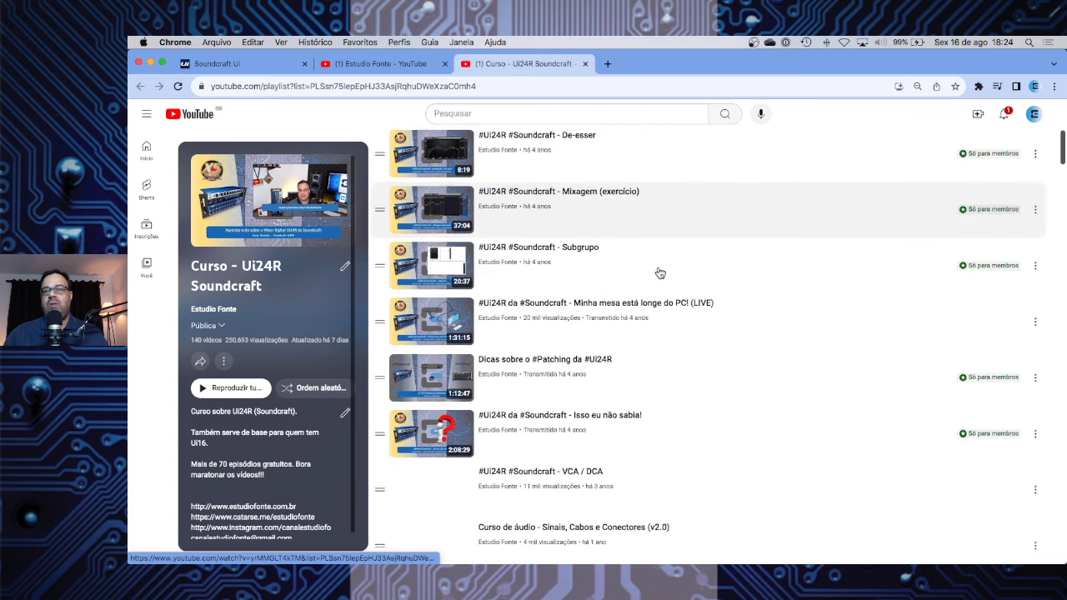
pyautogui.scroll(-8, 659, 272)
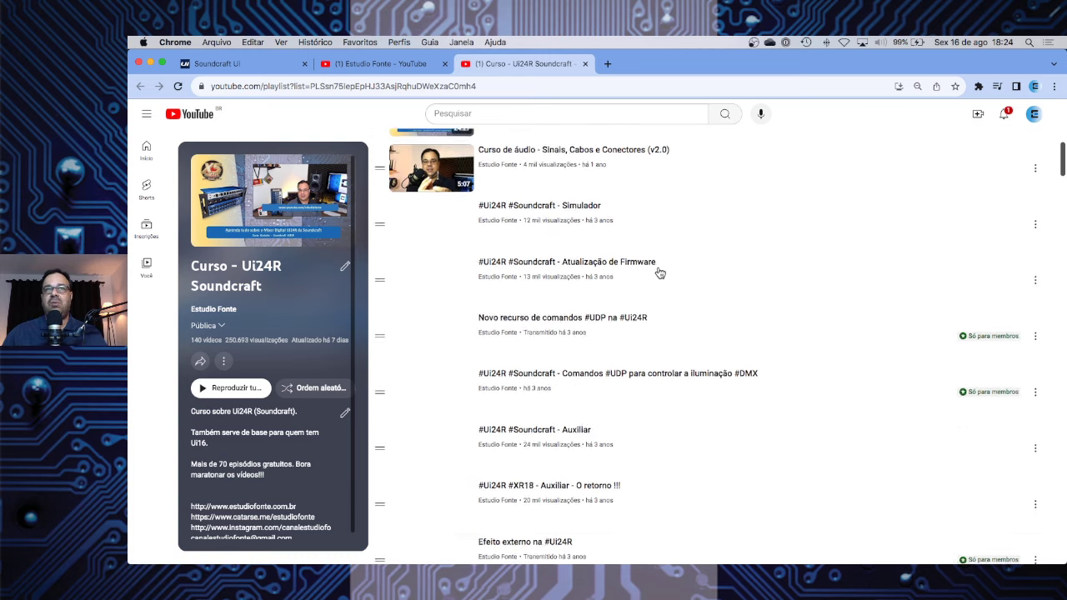
pyautogui.scroll(20, 659, 272)
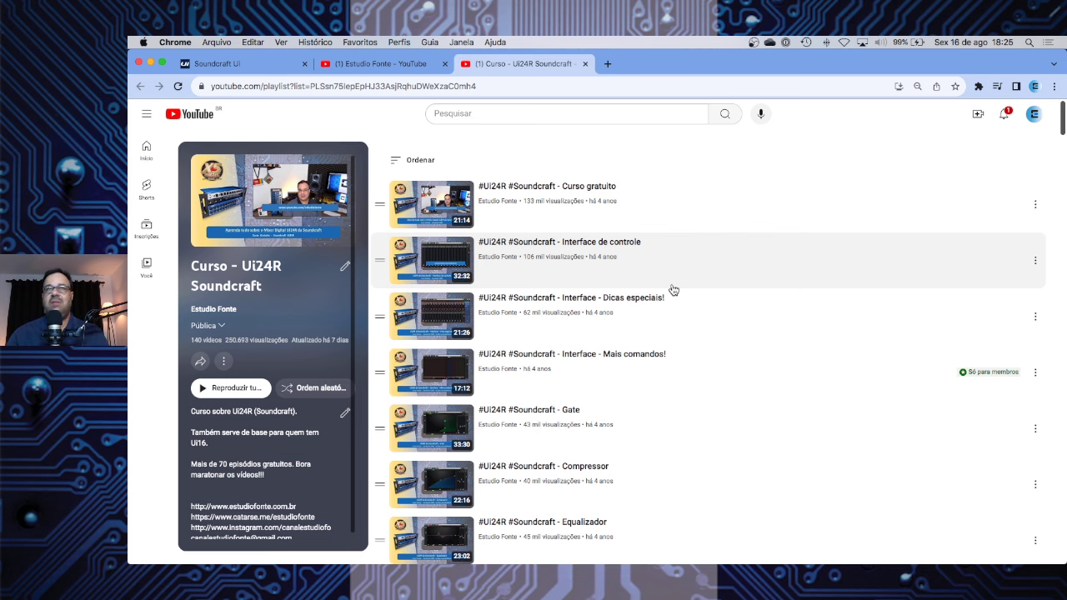
pyautogui.scroll(-2, 676, 300)
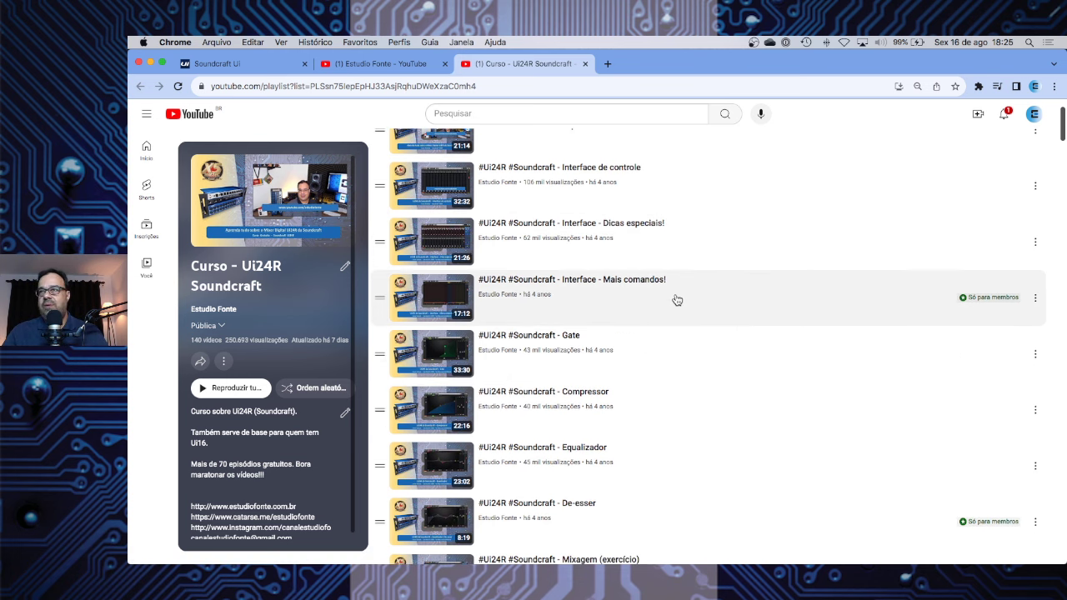
pyautogui.scroll(-6, 676, 300)
pyautogui.scroll(8, 676, 300)
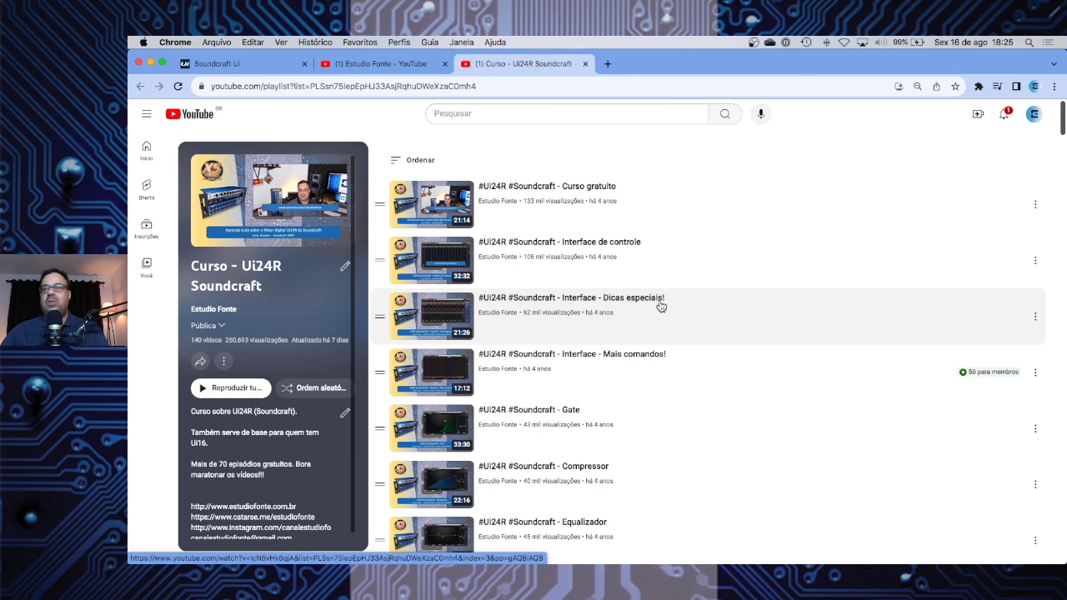
pyautogui.click(383, 65)
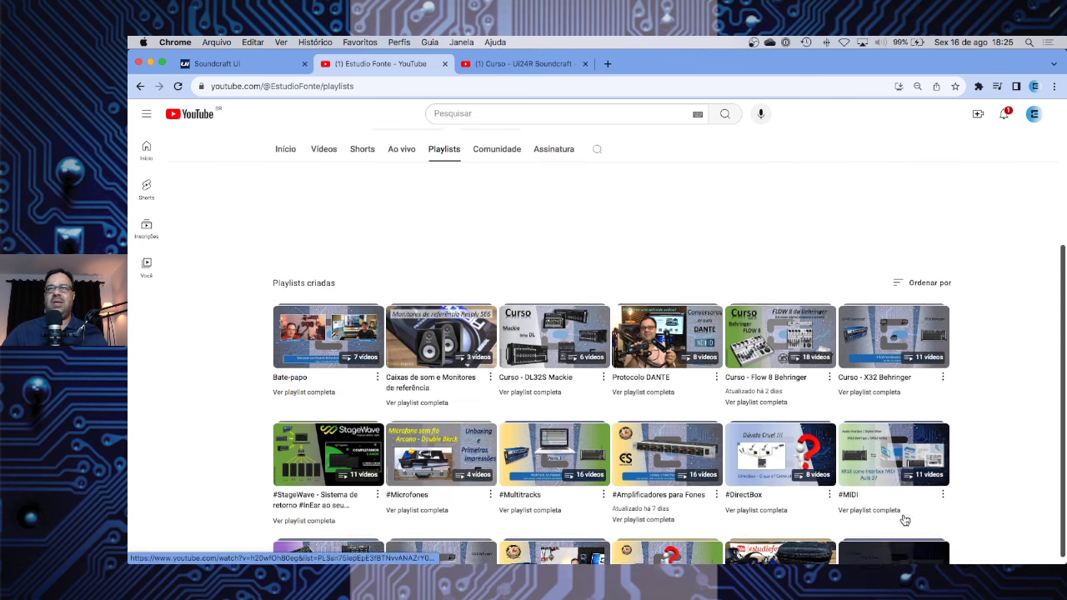
pyautogui.click(520, 67)
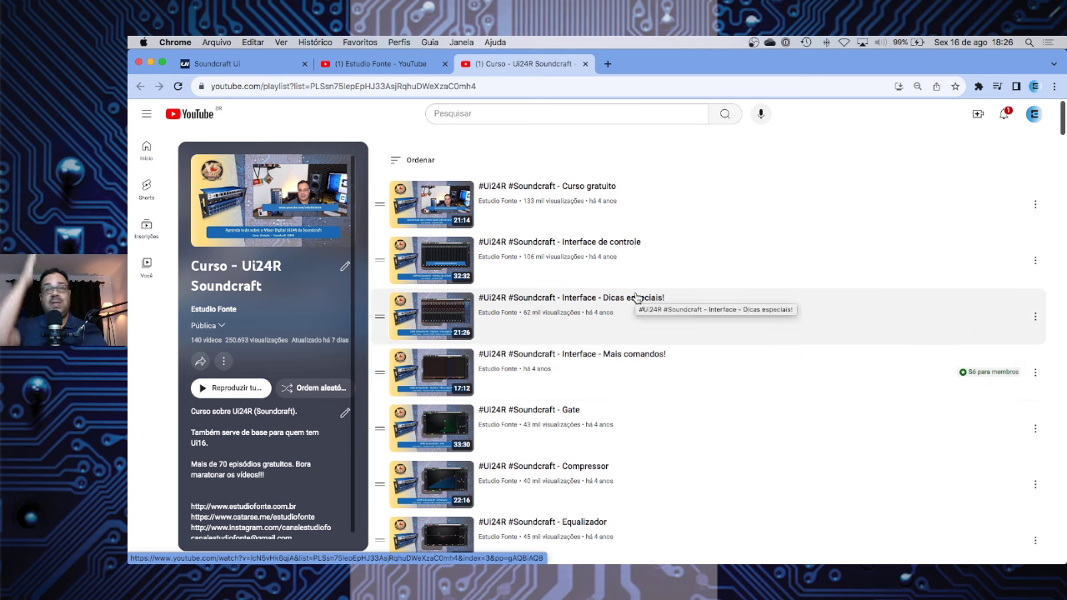
# - Return to the Soundcraft Ui mixer page and put Chrome into full-screen mode
pyautogui.click(250, 64)
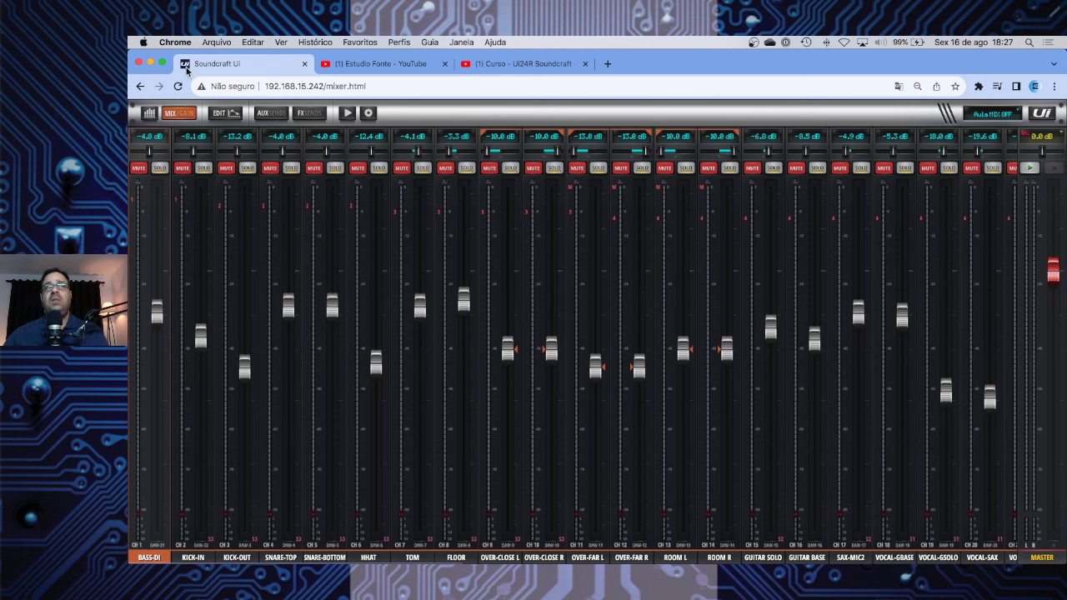
pyautogui.click(282, 43)
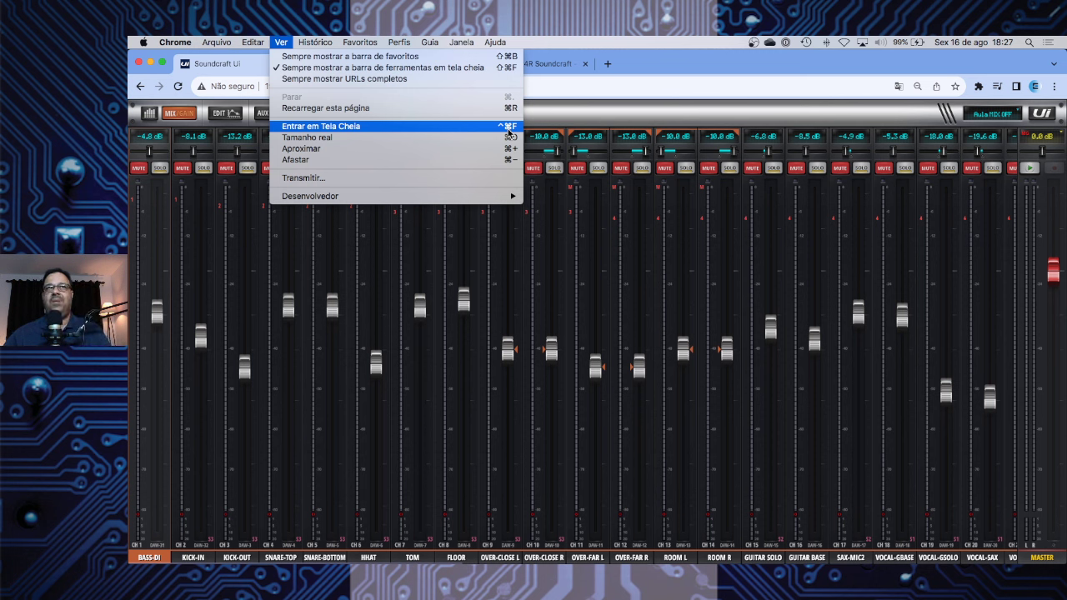
pyautogui.click(397, 129)
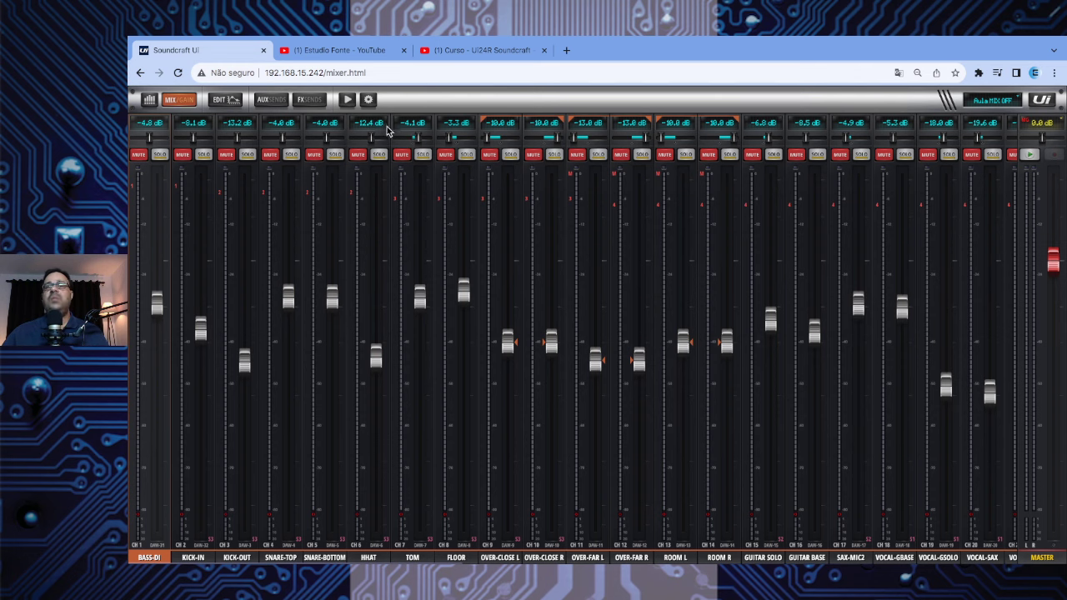
# - Disable the option "Sempre mostrar a barra de ferramentas em tela cheia" so only the mixer fills the screen
pyautogui.moveTo(359, 39)
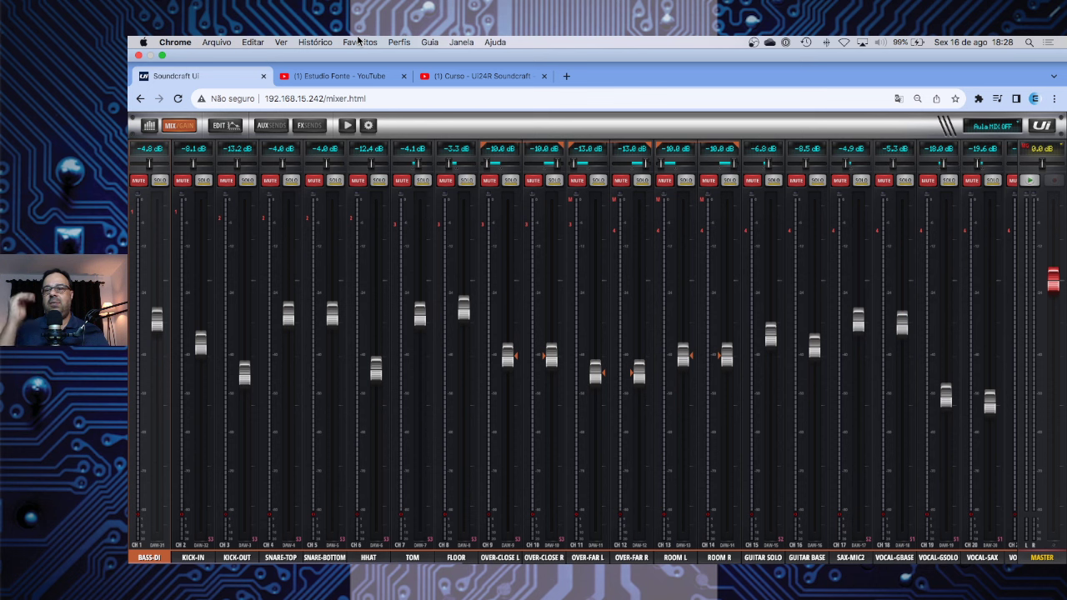
pyautogui.click(282, 42)
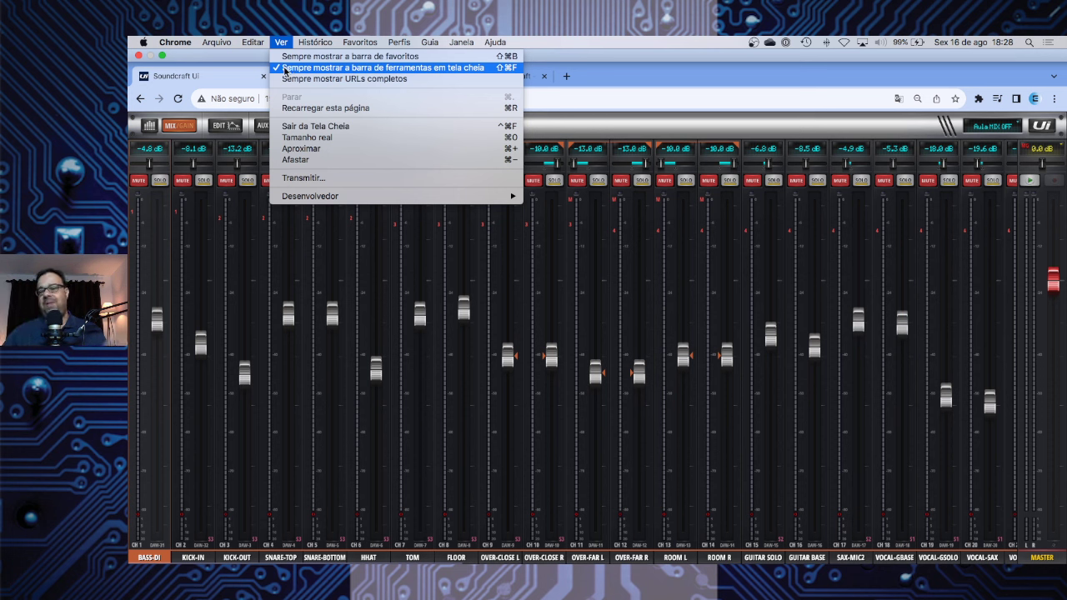
pyautogui.click(284, 70)
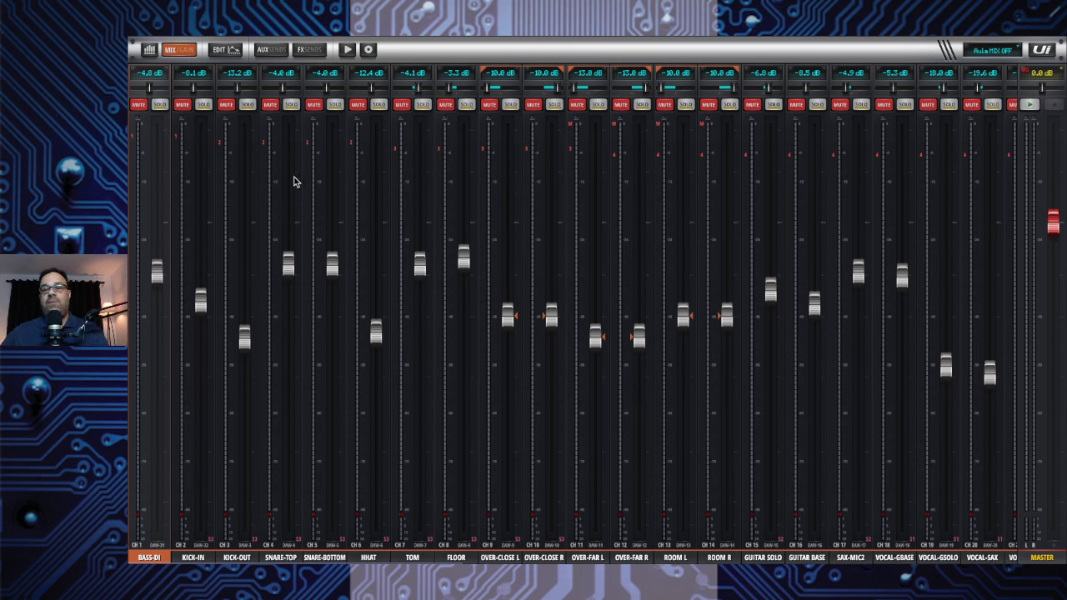
# - Leave Chrome's full-screen mode and return the mixer to a normal browser window
pyautogui.moveTo(321, 40)
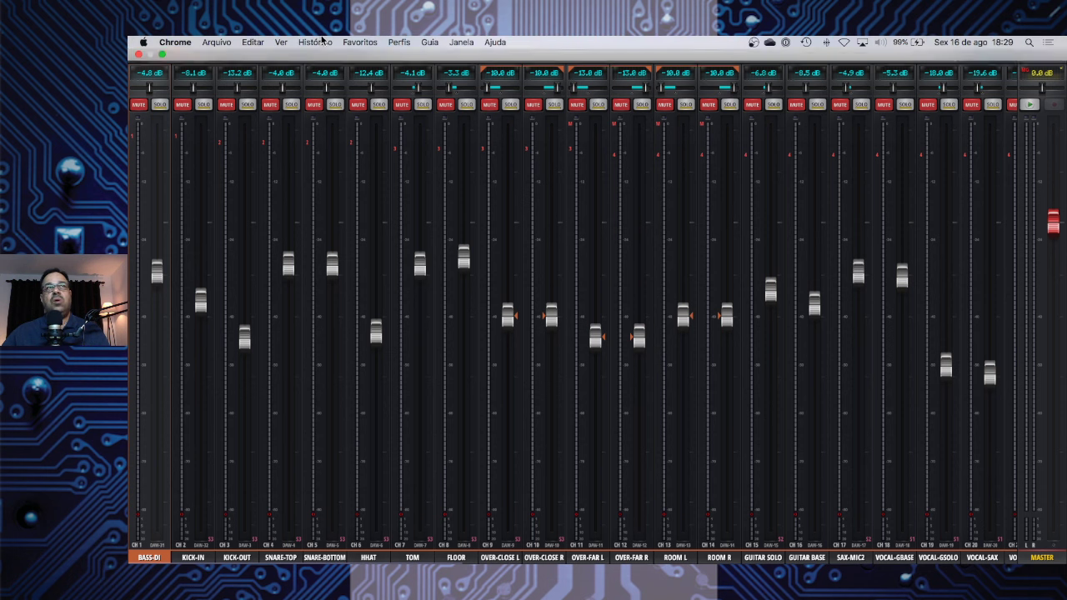
pyautogui.click(281, 42)
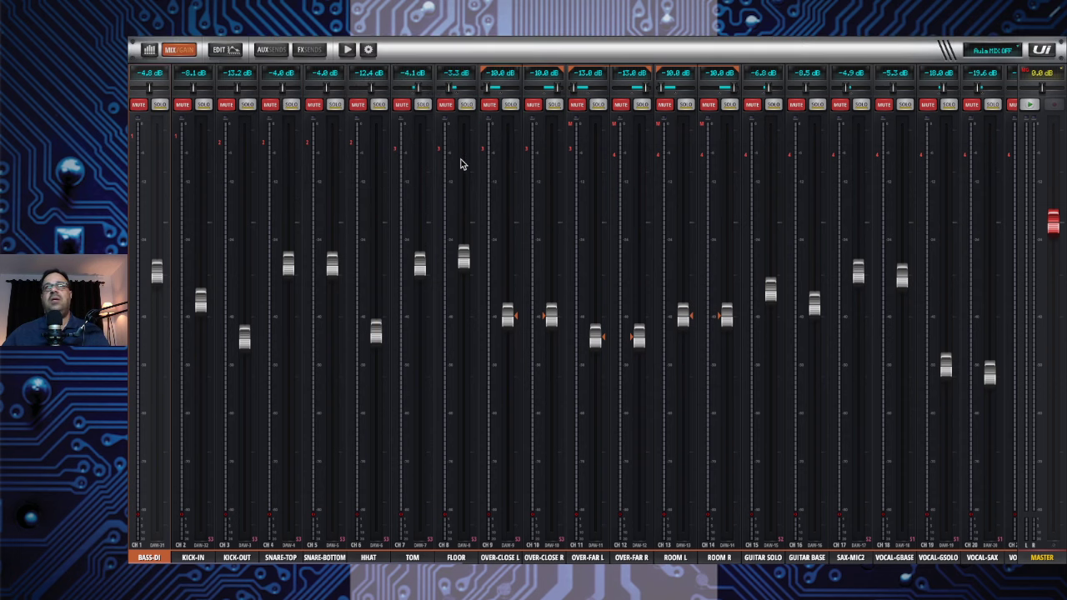
pyautogui.press('Escape')
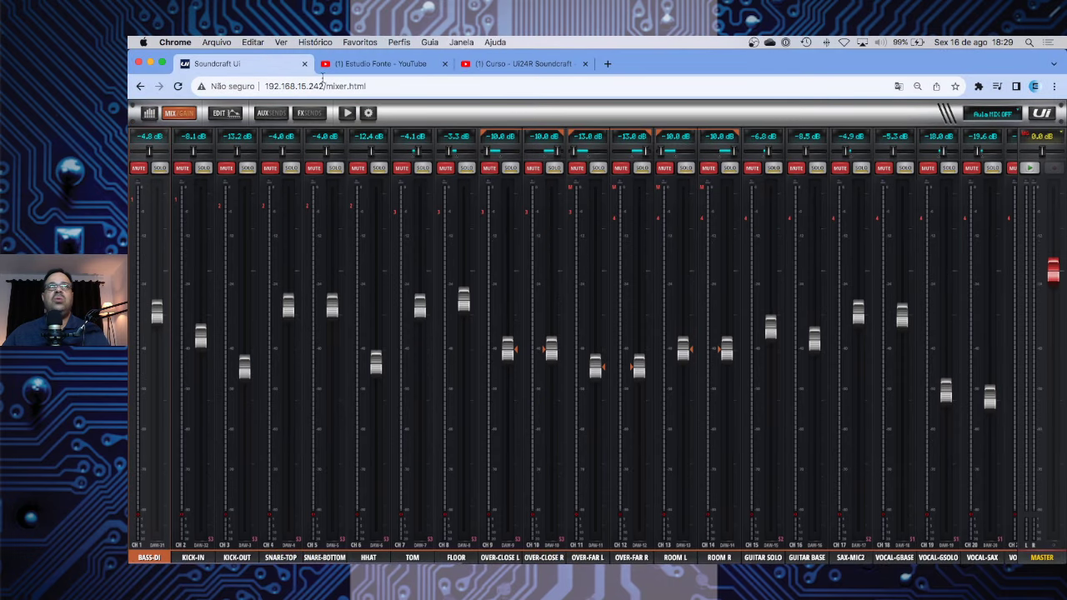
# - Enter Chrome's full-screen mode again with the mixer page, and exit it to the normal window
pyautogui.click(280, 41)
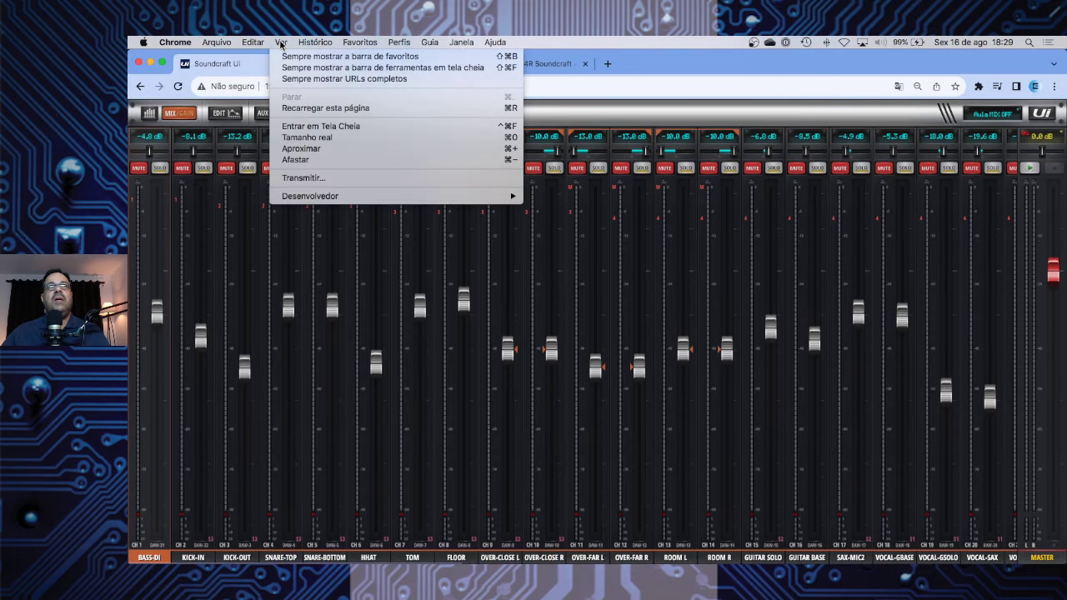
pyautogui.click(294, 127)
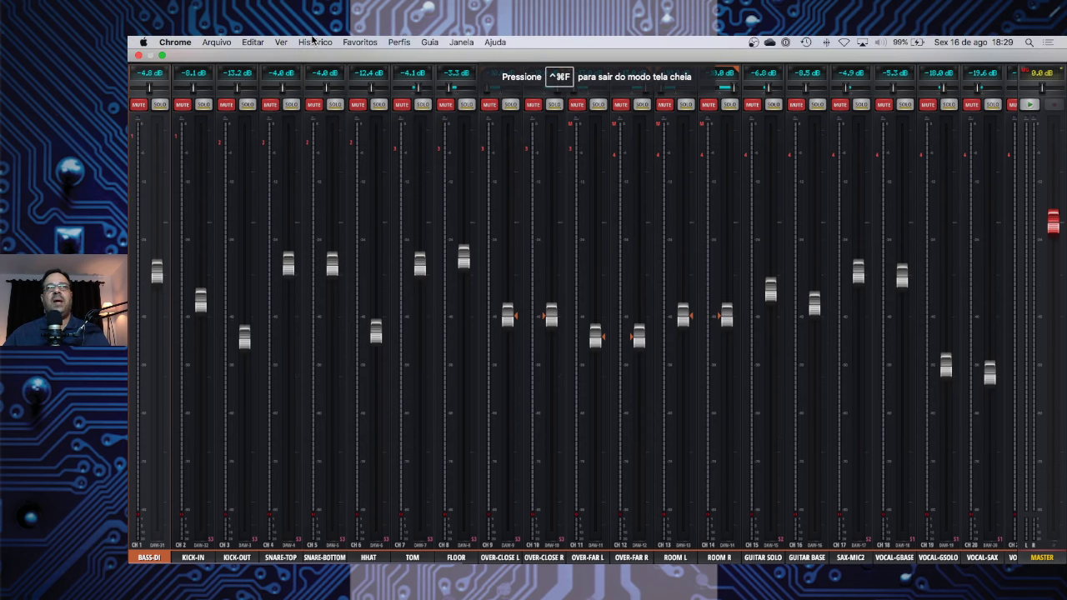
pyautogui.click(282, 43)
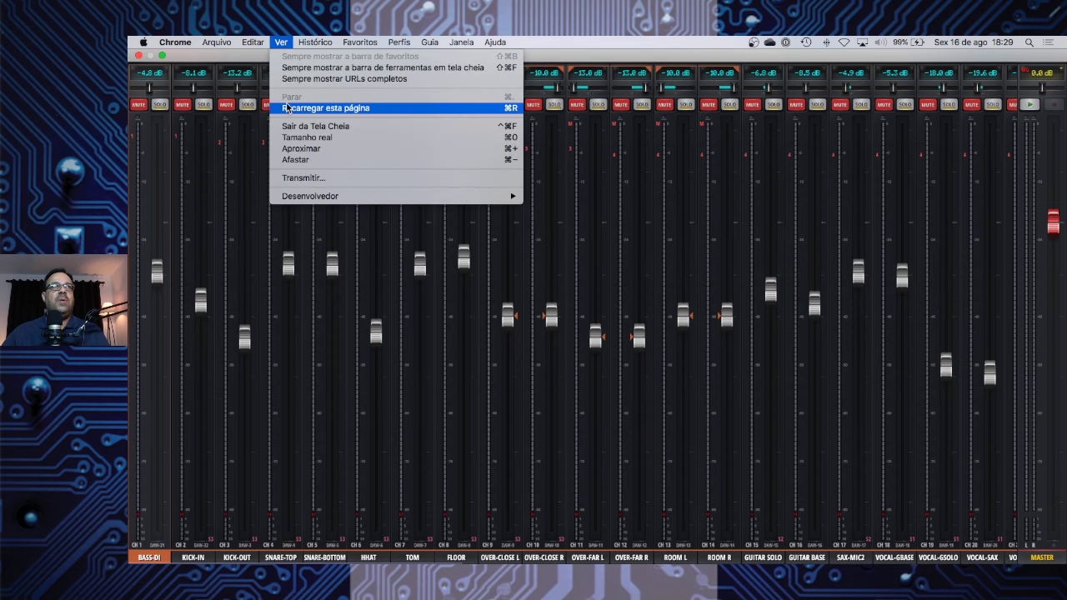
pyautogui.click(309, 126)
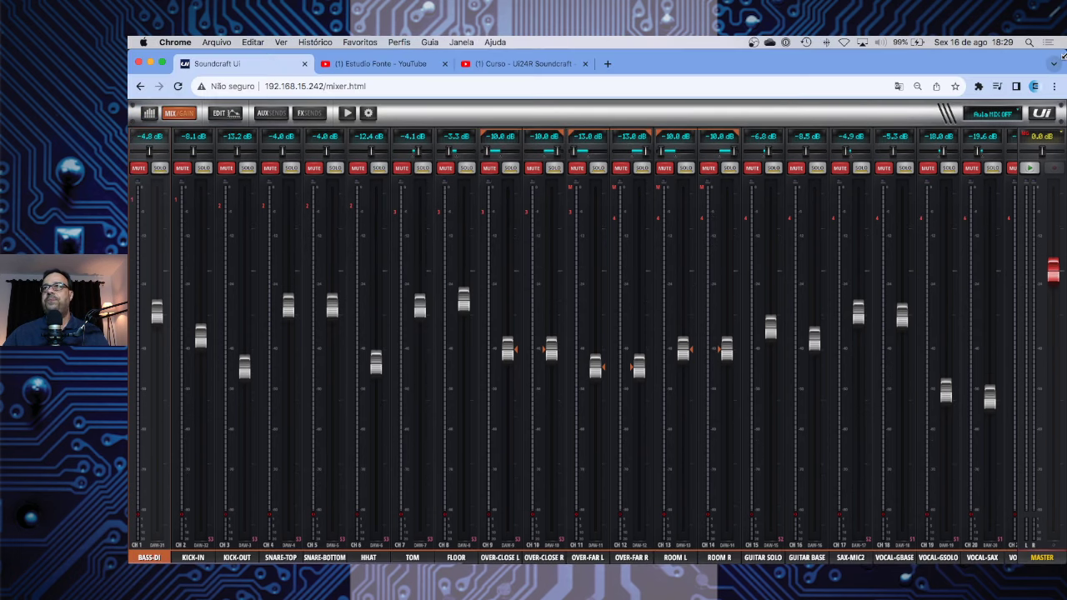
# - Restore the Chrome window to its smaller size, reposition it and minimize it
pyautogui.doubleClick(1047, 65)
pyautogui.moveTo(813, 139); pyautogui.dragTo(886, 79)
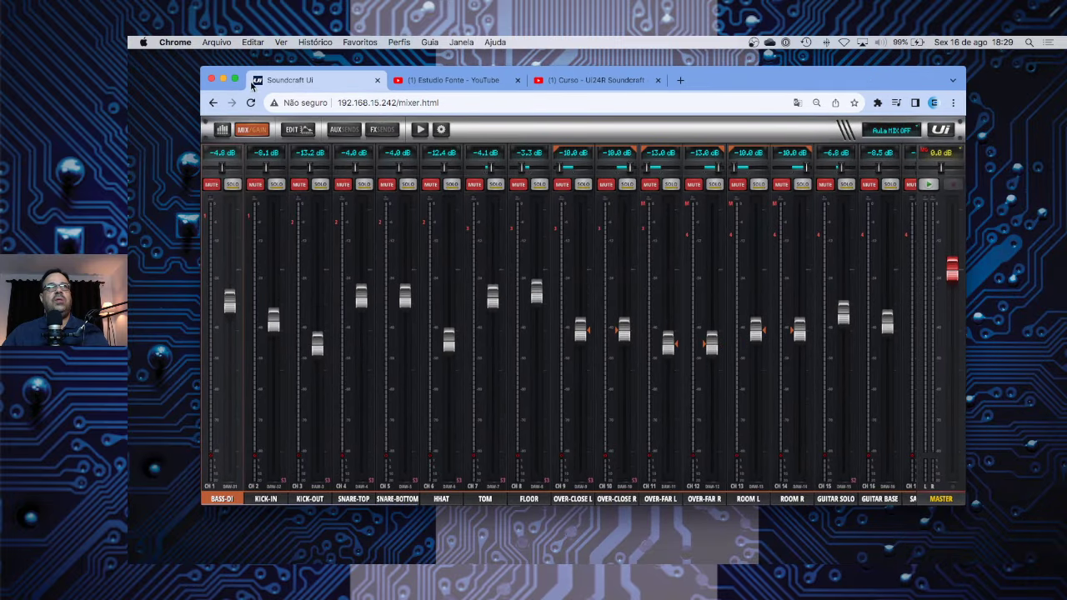
pyautogui.click(223, 79)
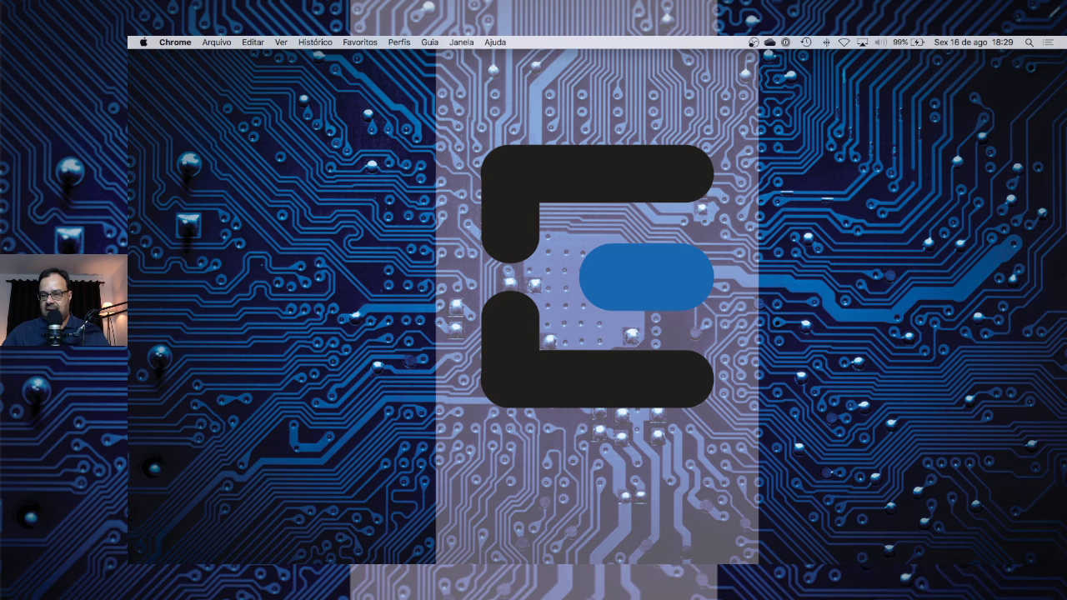
# - Switch to Safari, where the mixer is open at 192.168.15.242, and reposition its window on the desktop
pyautogui.press('super+Tab')
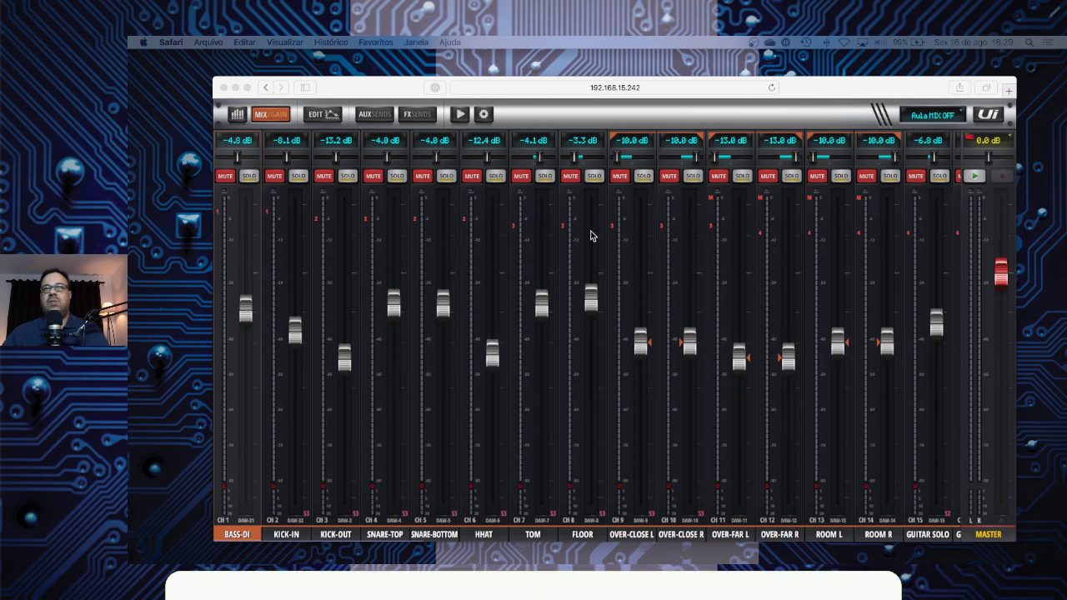
pyautogui.click(660, 117)
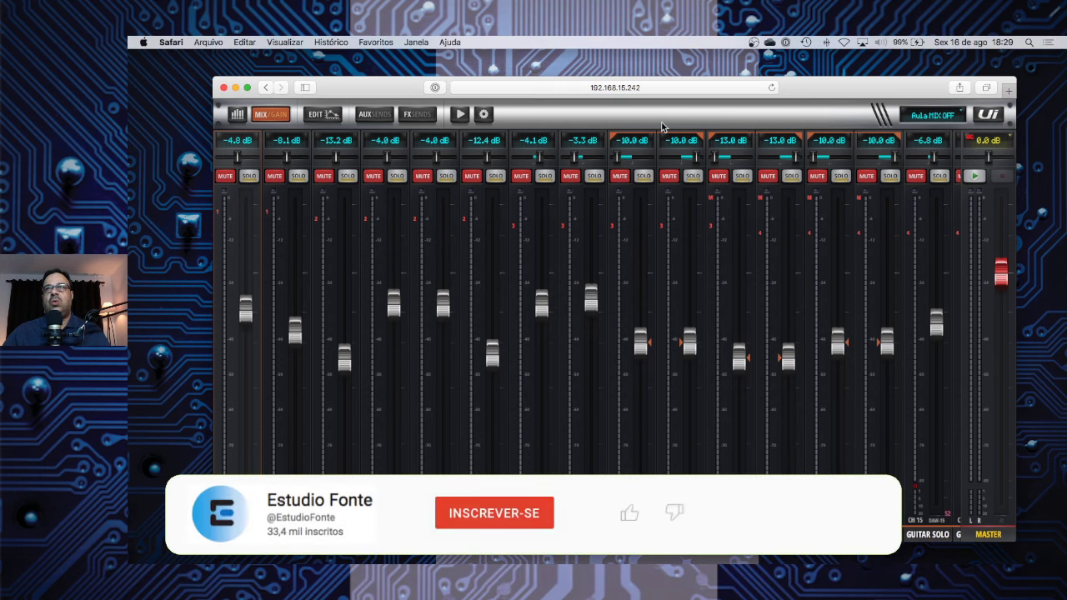
pyautogui.moveTo(766, 86); pyautogui.dragTo(762, 84)
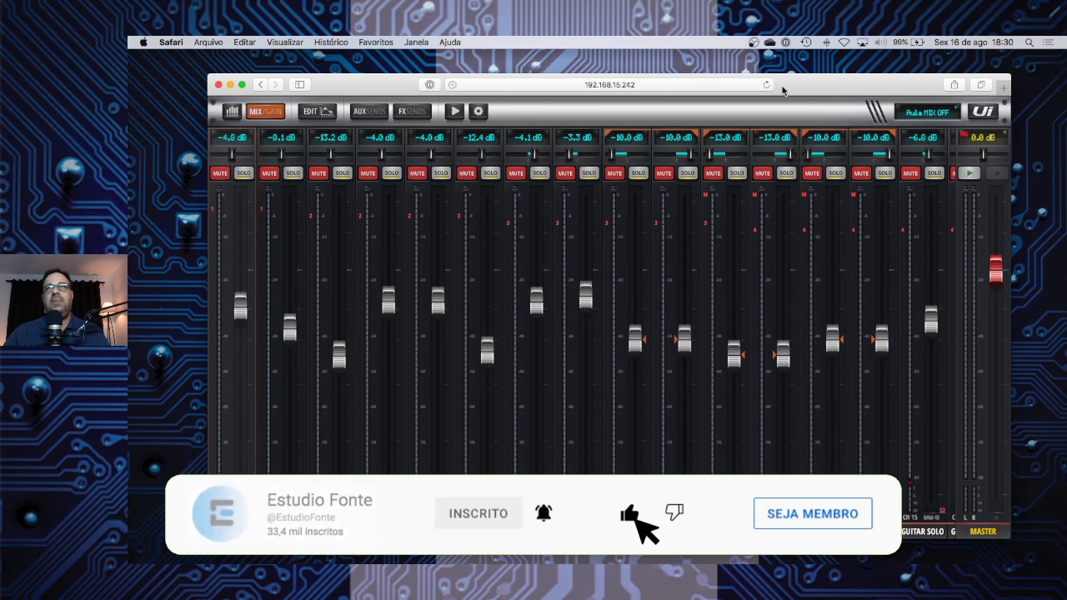
pyautogui.moveTo(798, 86); pyautogui.dragTo(789, 81)
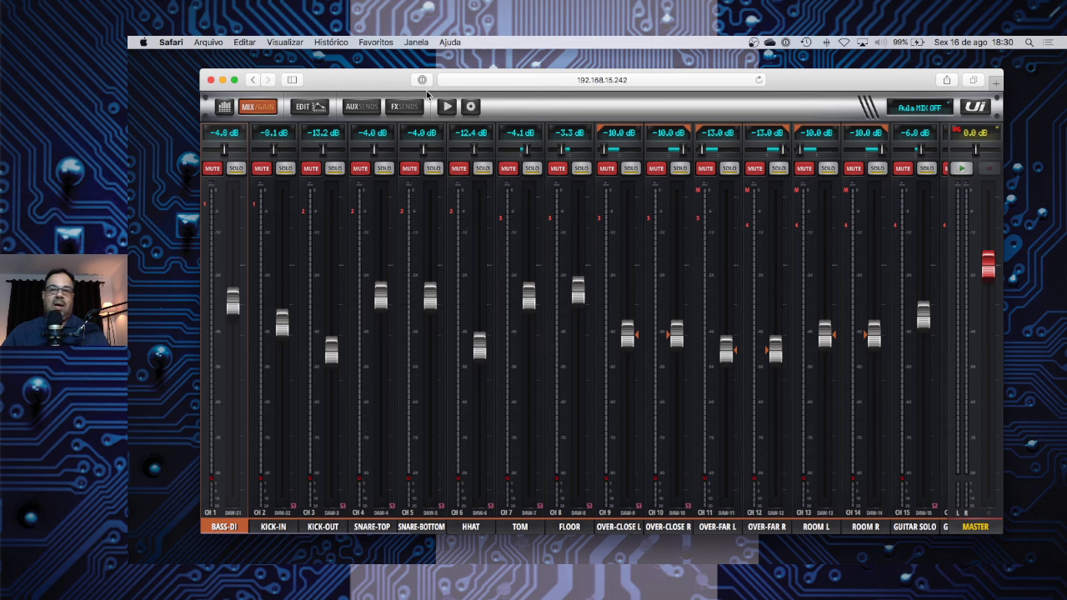
# - Enter Safari's full-screen mode with the mixer page, and exit it to the normal window
pyautogui.click(286, 43)
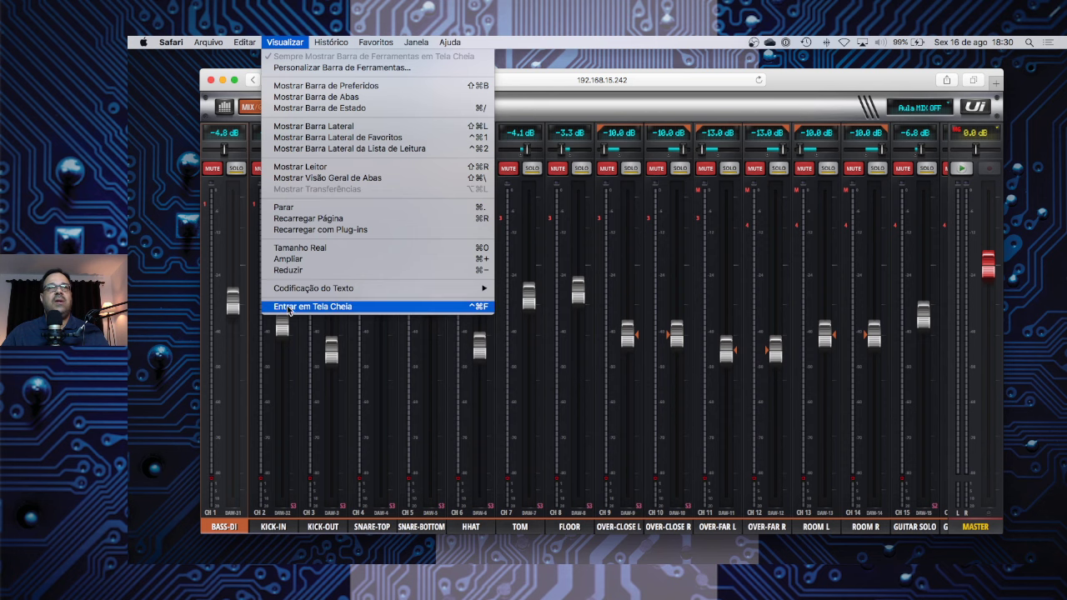
pyautogui.click(471, 313)
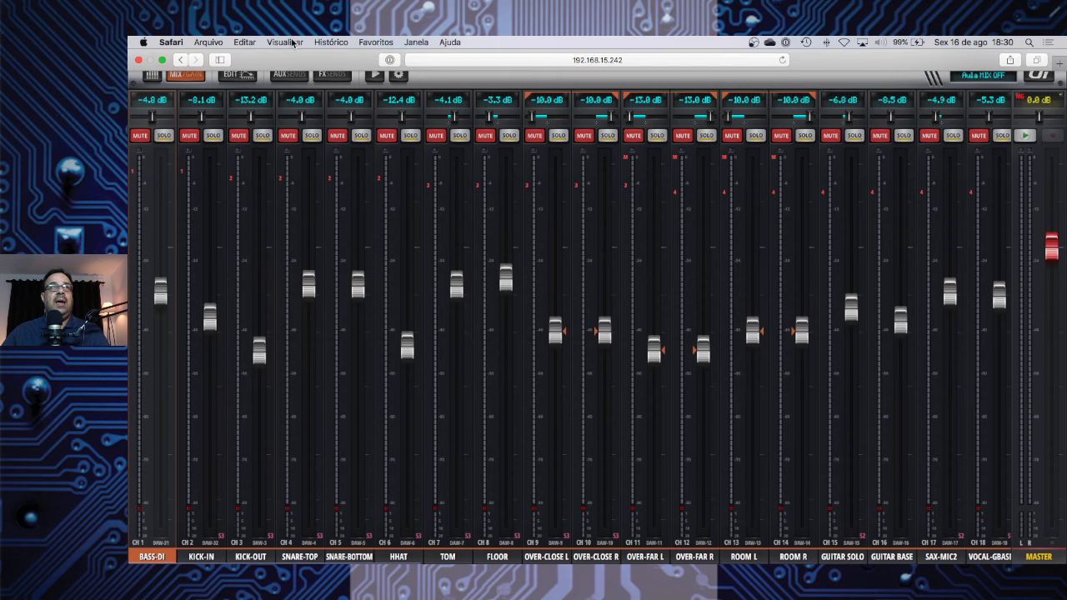
pyautogui.click(293, 42)
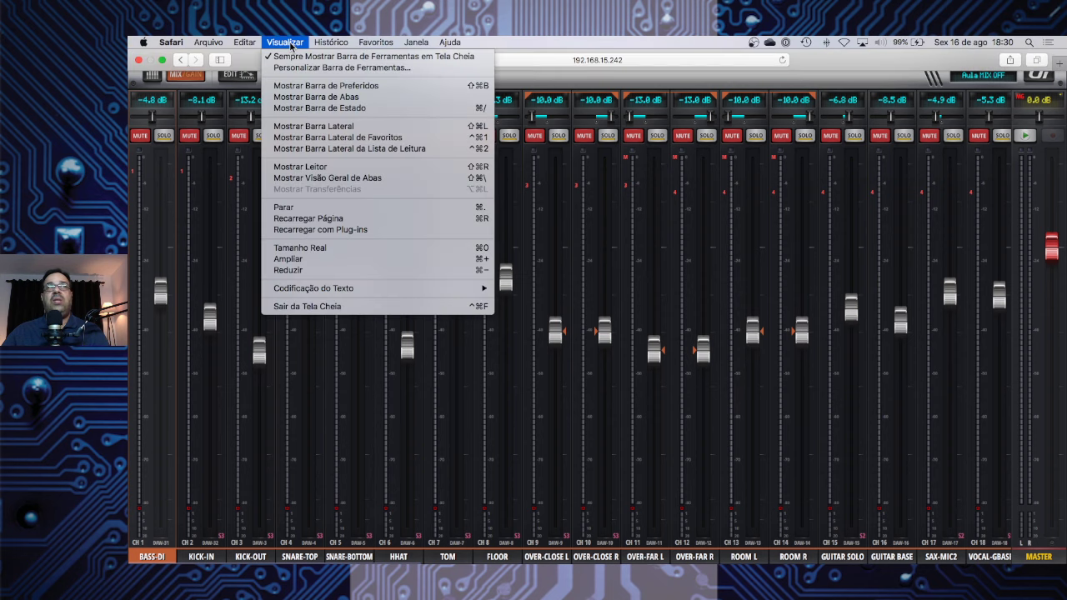
pyautogui.click(297, 307)
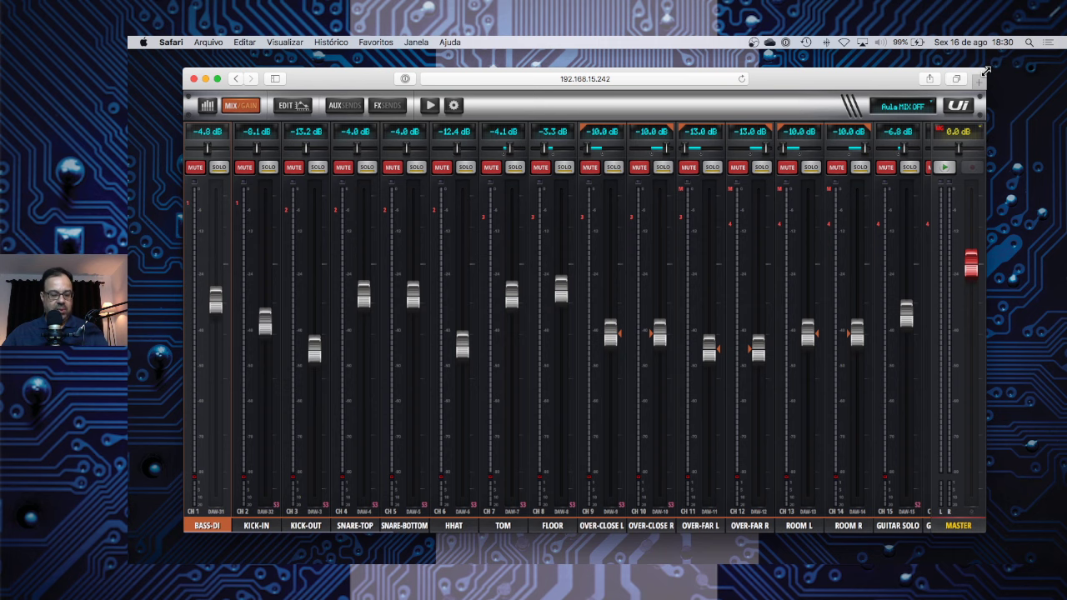
# - Enlarge the Safari window to fill the desktop, and switch it to full-screen mode with the mixer page
pyautogui.doubleClick(985, 72)
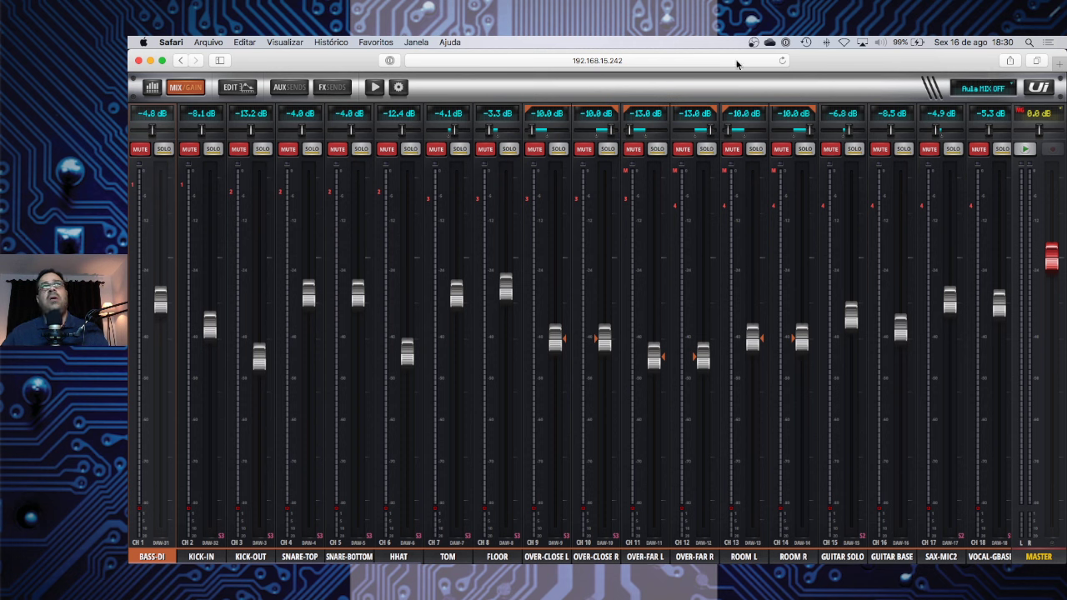
pyautogui.click(289, 43)
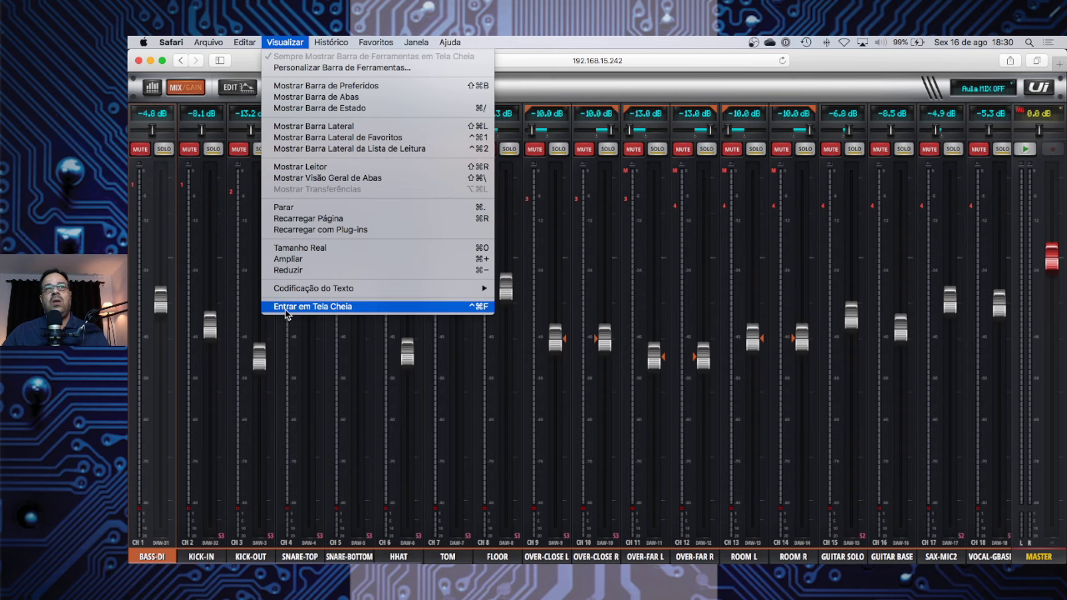
pyautogui.click(315, 306)
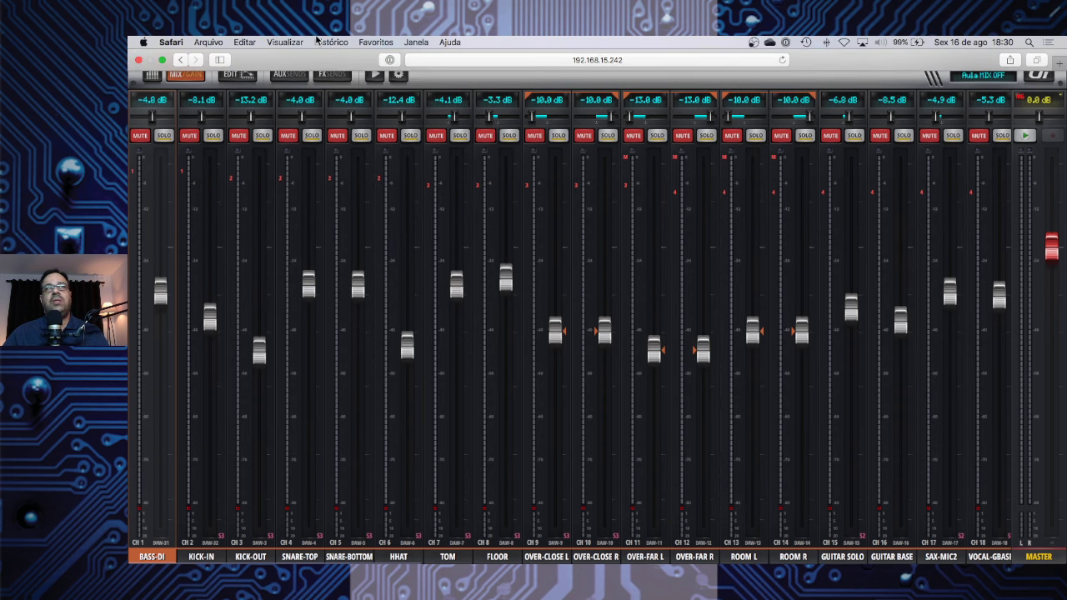
# - Turn off Safari's option to always show the toolbar in full screen, so that only the mixer fills the display
pyautogui.click(287, 42)
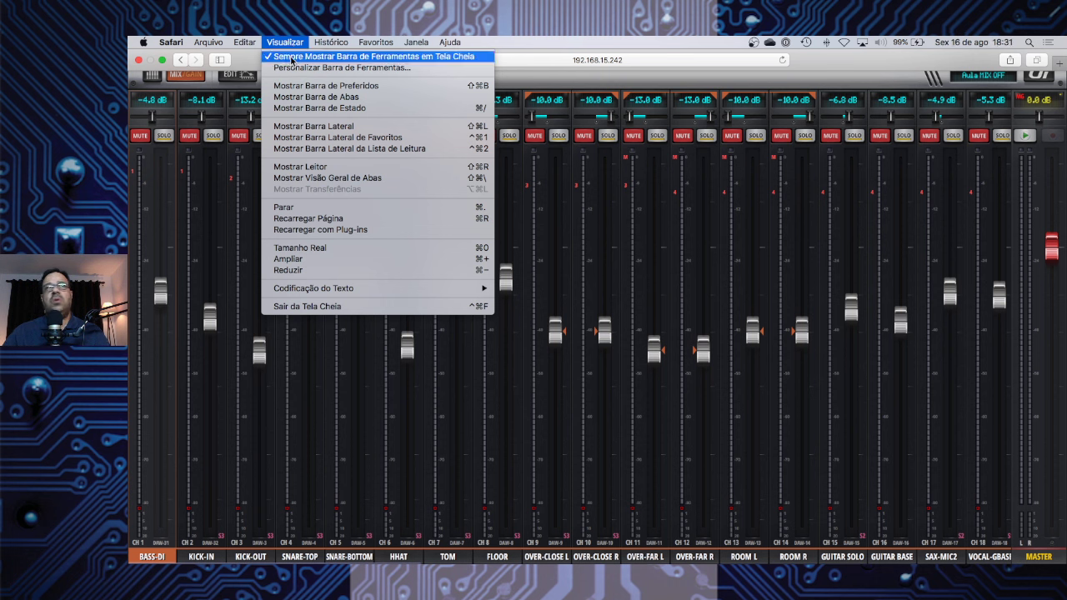
pyautogui.click(386, 62)
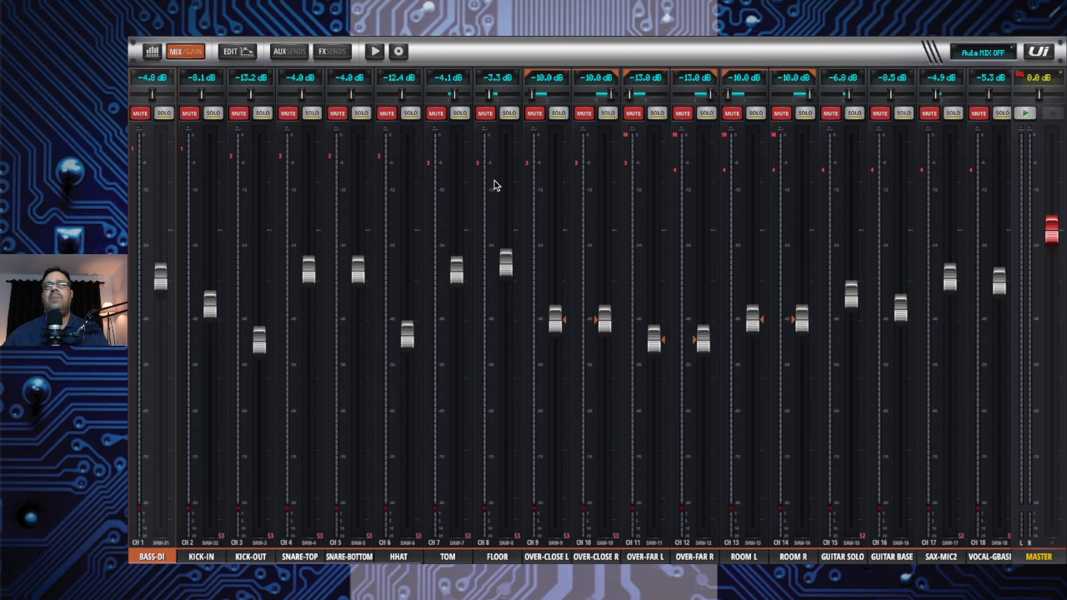
# - Leave Safari's full-screen mode, and shrink and reposition the mixer window on the desktop
pyautogui.moveTo(345, 38)
pyautogui.click(282, 43)
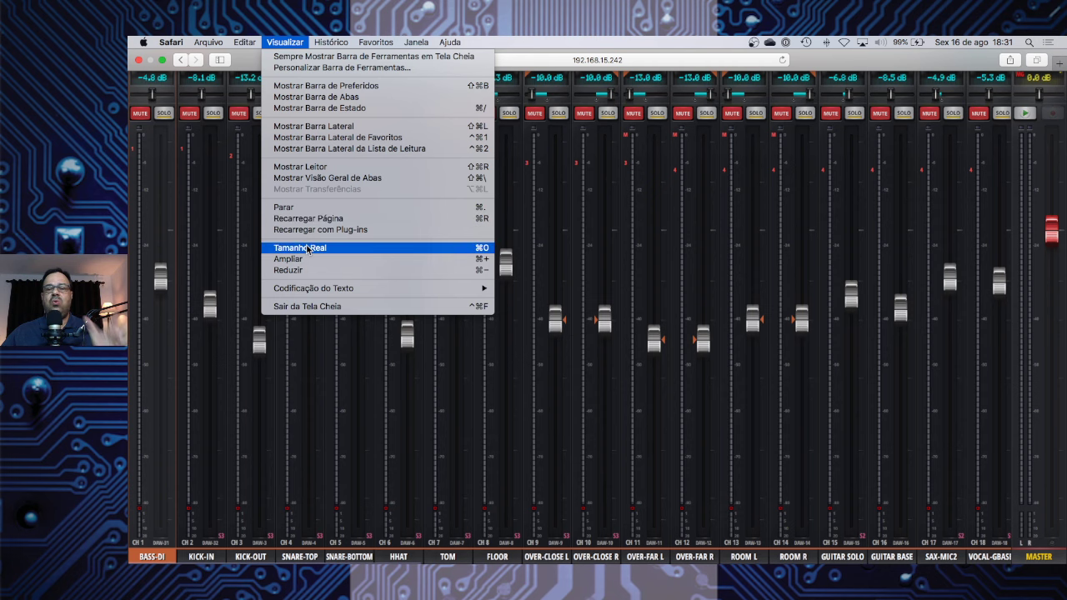
pyautogui.click(309, 307)
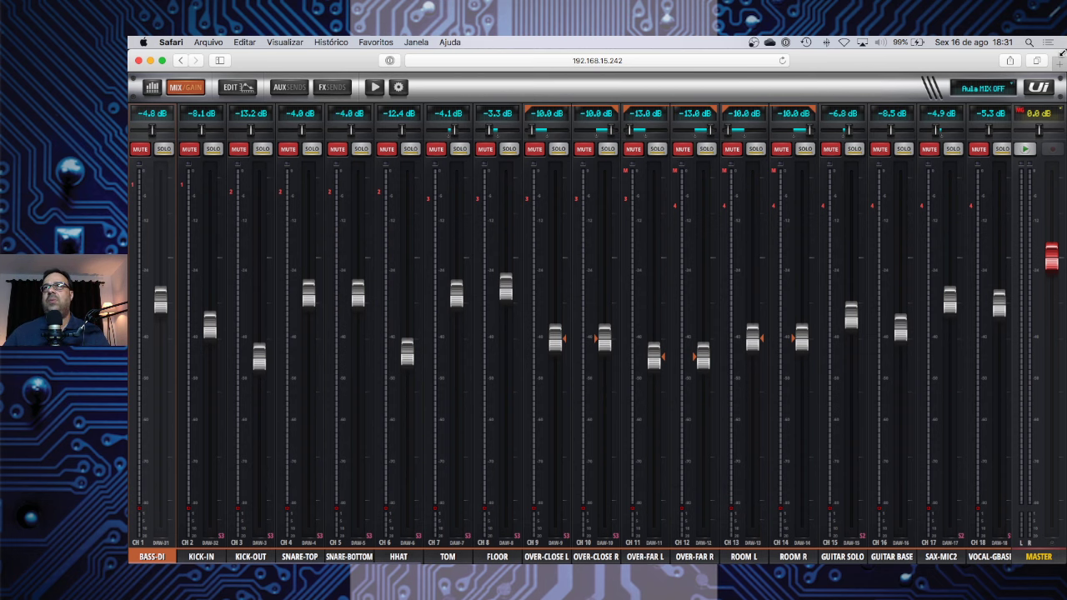
pyautogui.moveTo(1060, 52); pyautogui.dragTo(905, 94)
pyautogui.moveTo(799, 103); pyautogui.dragTo(863, 64)
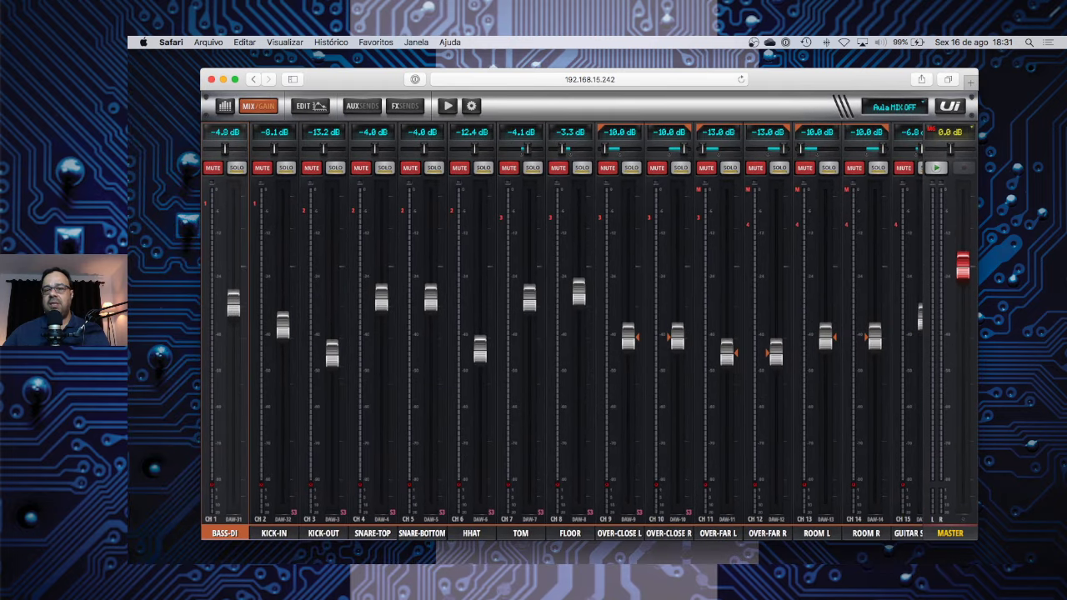